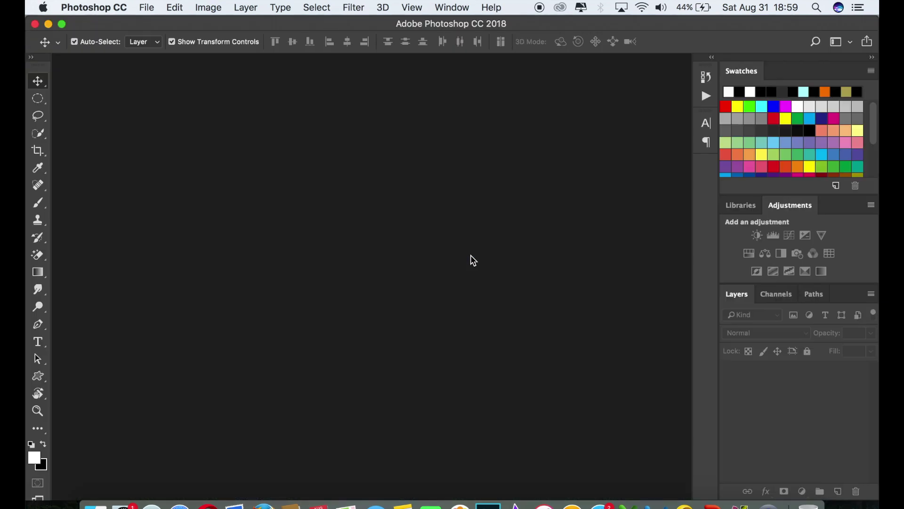
Open the photo IMG_0015.JPG from the File menu's Open dialog.
left_click(146, 8)
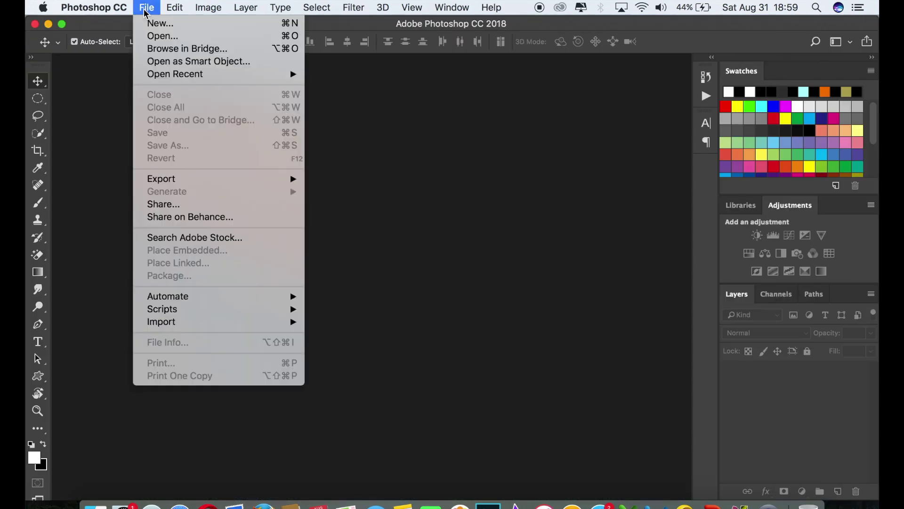
left_click(150, 36)
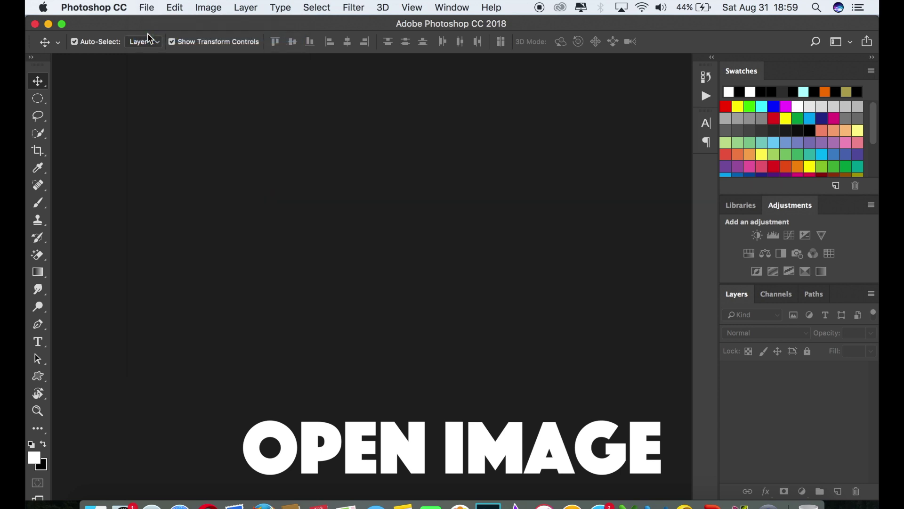
scroll(746, 127, "down", 1)
scroll(743, 188, "down", 3)
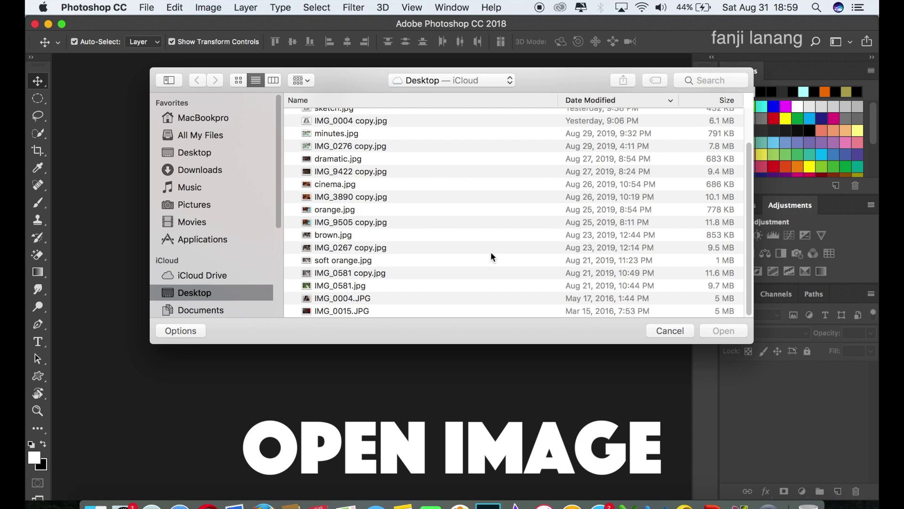
left_click(390, 309)
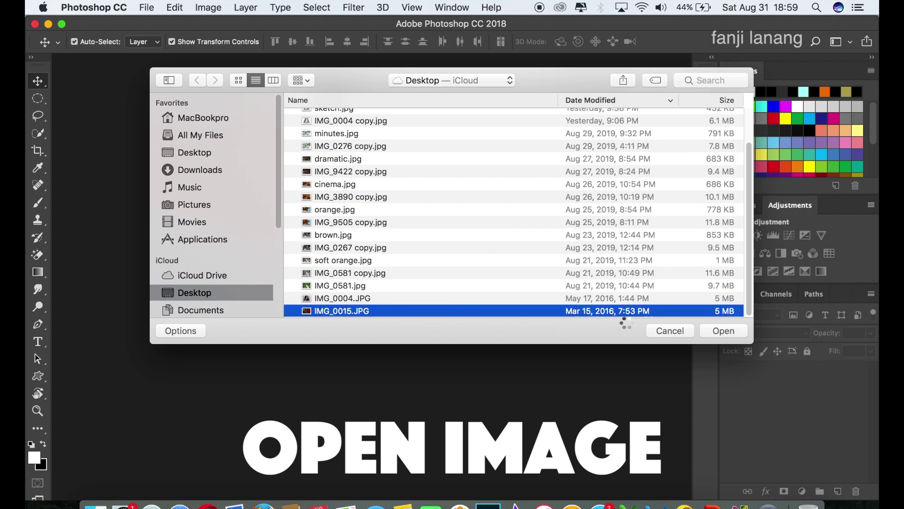
left_click(716, 331)
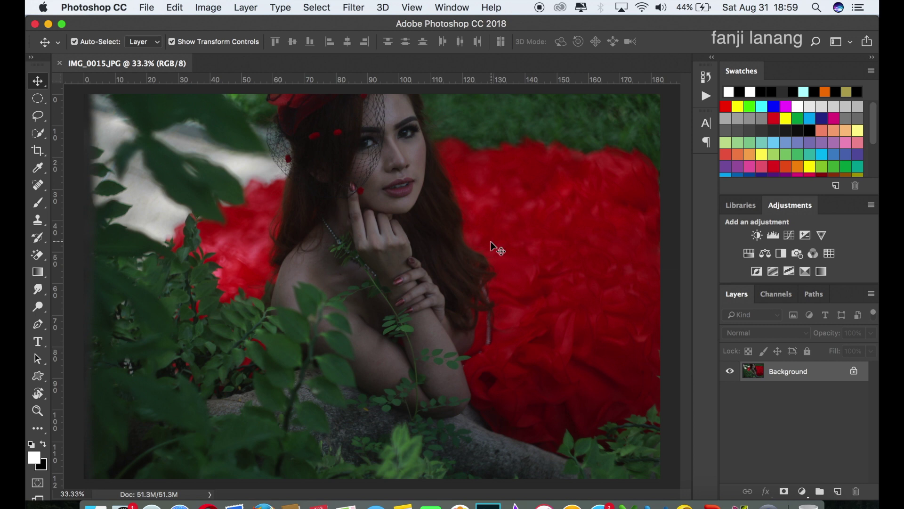
Add a Channel Mixer layer with Red output set to Red -50, Green +200, Blue -50.
left_click(802, 492)
left_click(805, 389)
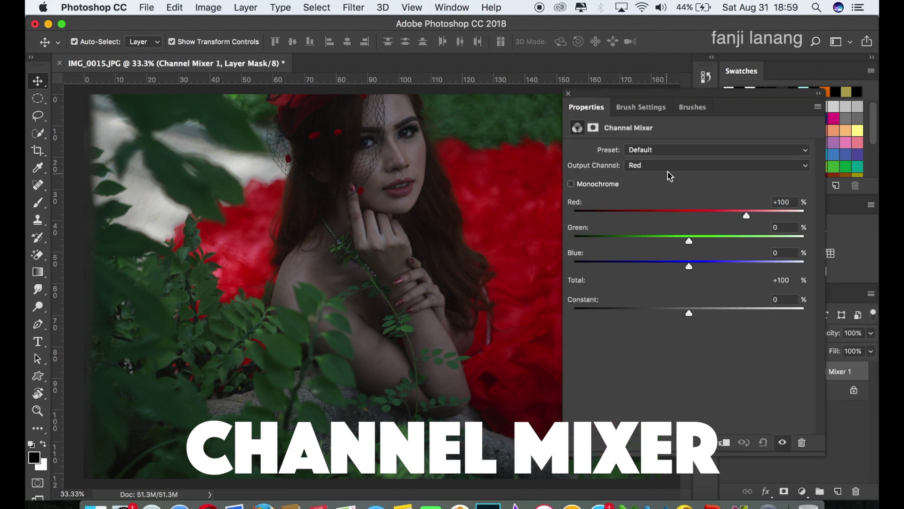
left_click(669, 165)
left_click(669, 163)
left_click(778, 202)
left_click(672, 214)
mouse_move(672, 217)
left_mouse_down()
mouse_move(658, 216)
mouse_move(823, 243)
left_mouse_up()
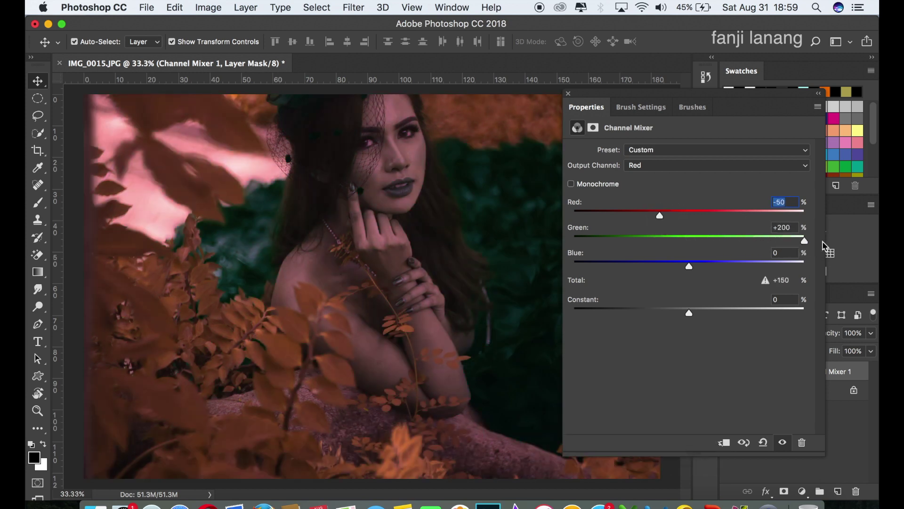
left_click(682, 267)
left_click_drag(667, 271, 665, 272)
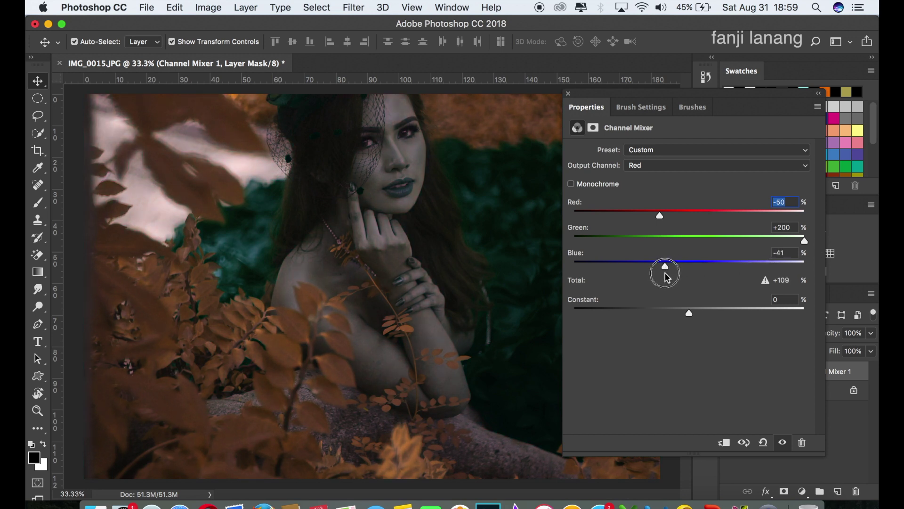
left_click_drag(664, 278, 660, 276)
Set the Channel Mixer layer's blend mode to Lighten and compare with it hidden.
left_click(568, 94)
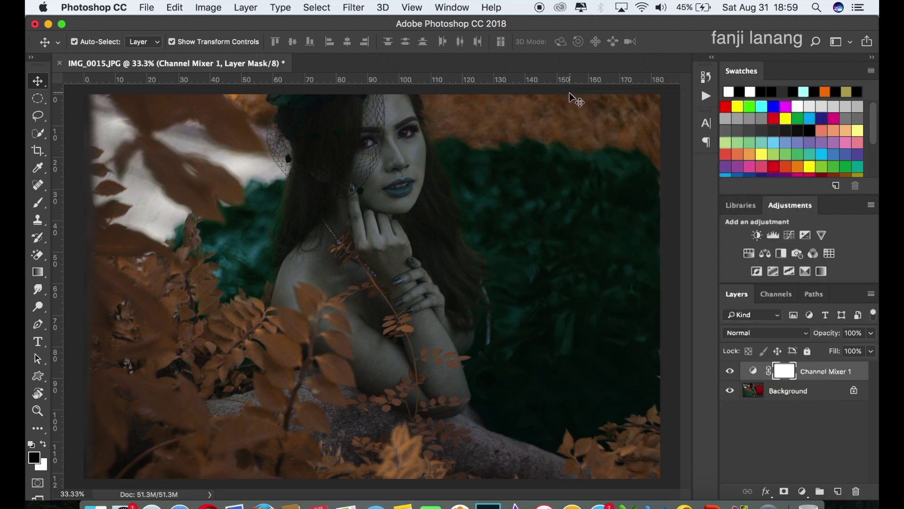
left_click(788, 334)
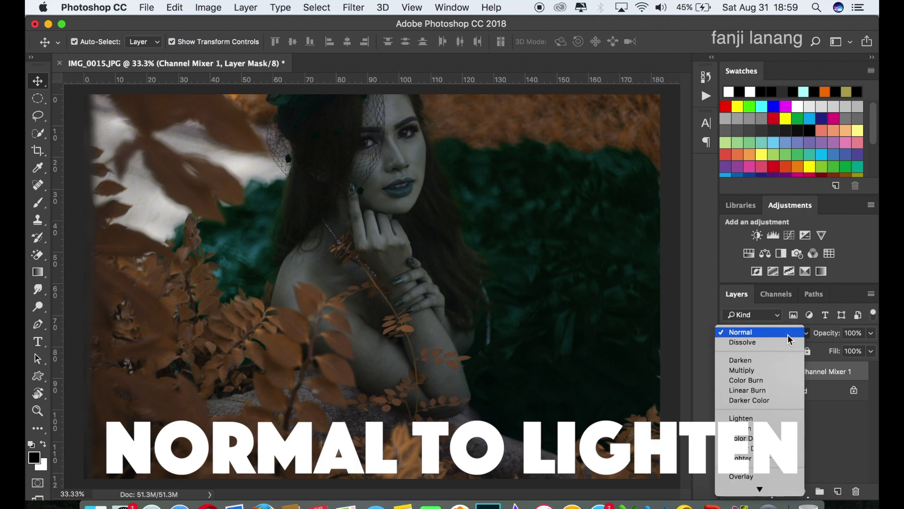
left_click(741, 419)
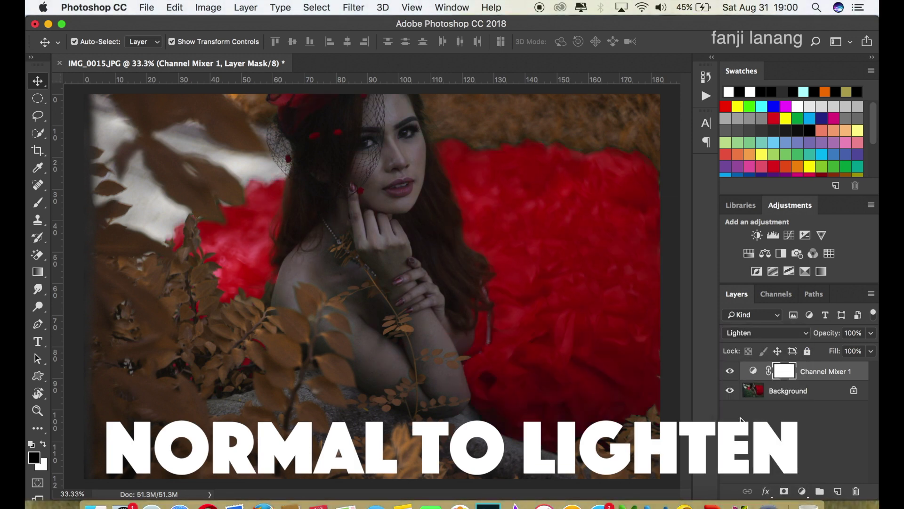
left_click(729, 372)
Add a default Selective Color layer and set its blend mode to Screen.
left_click(802, 491)
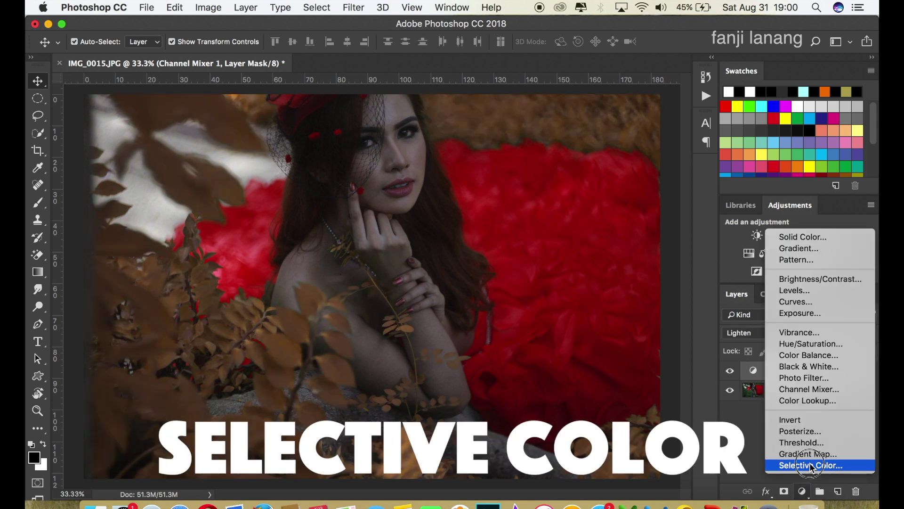
left_click(810, 465)
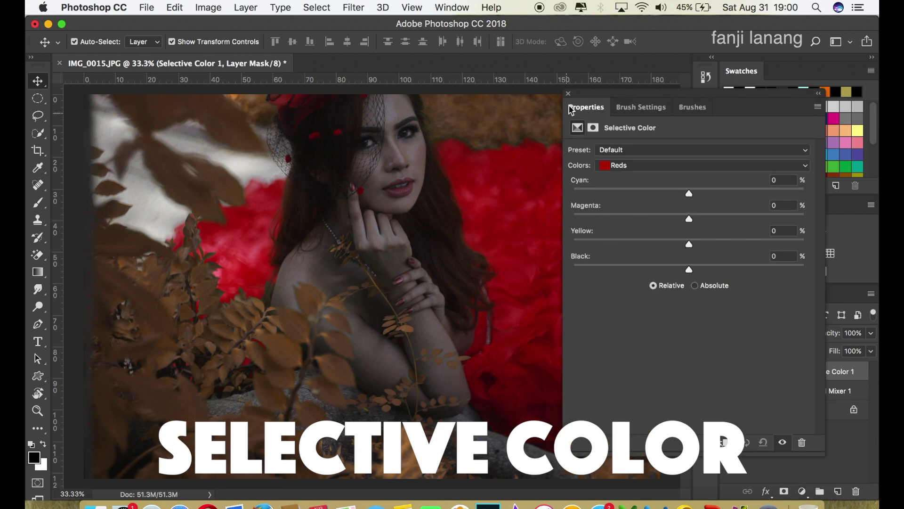
left_click(568, 93)
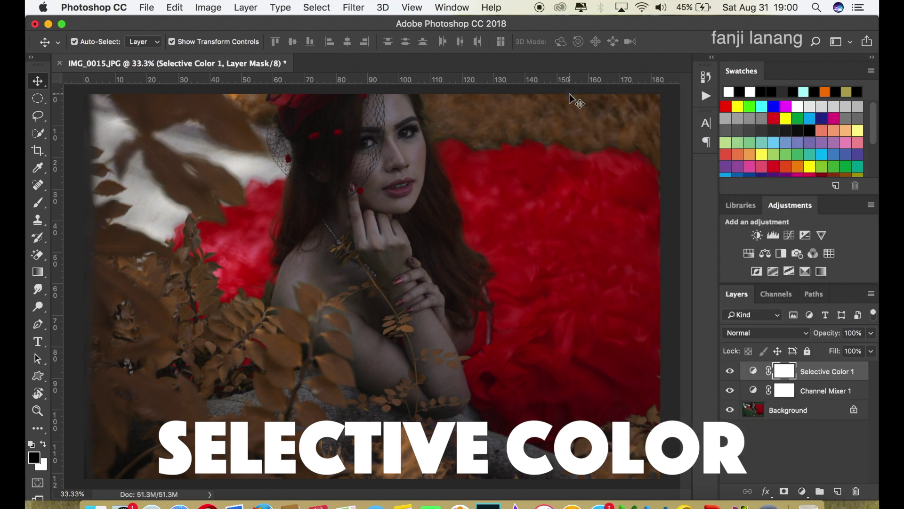
left_click(751, 332)
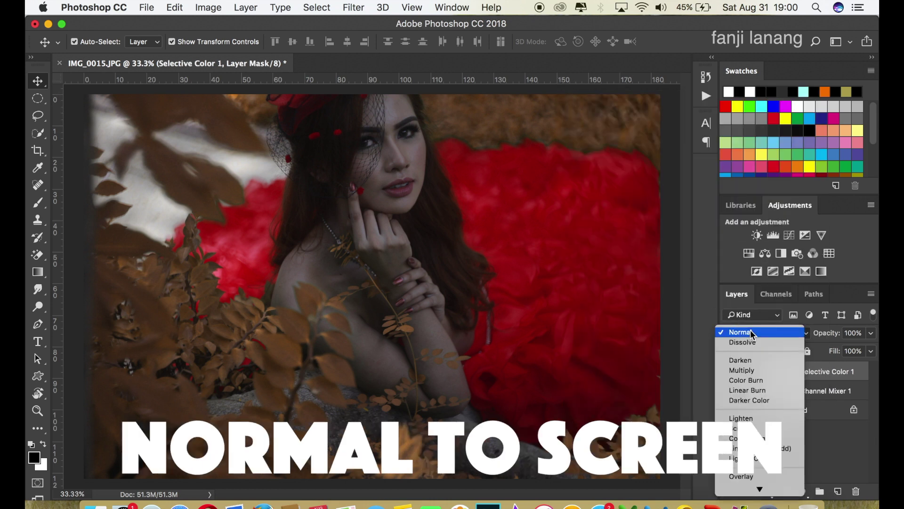
left_click(756, 418)
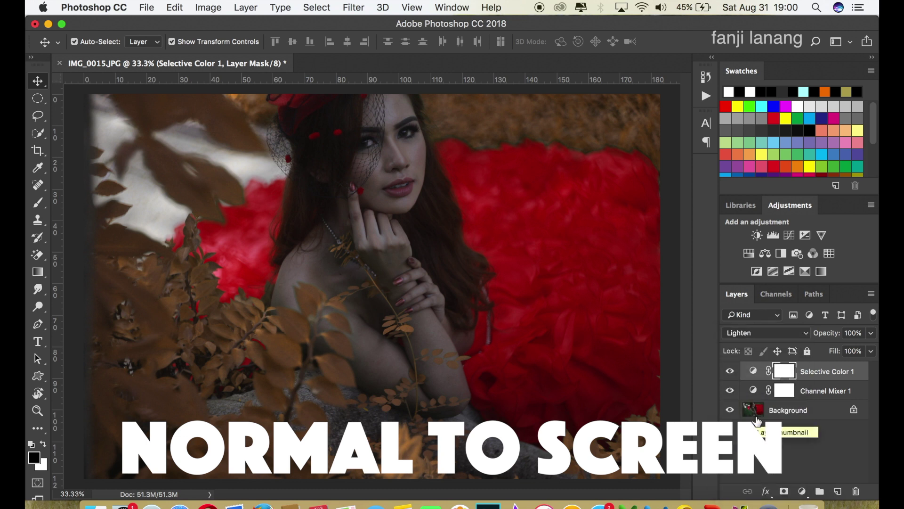
left_click(753, 333)
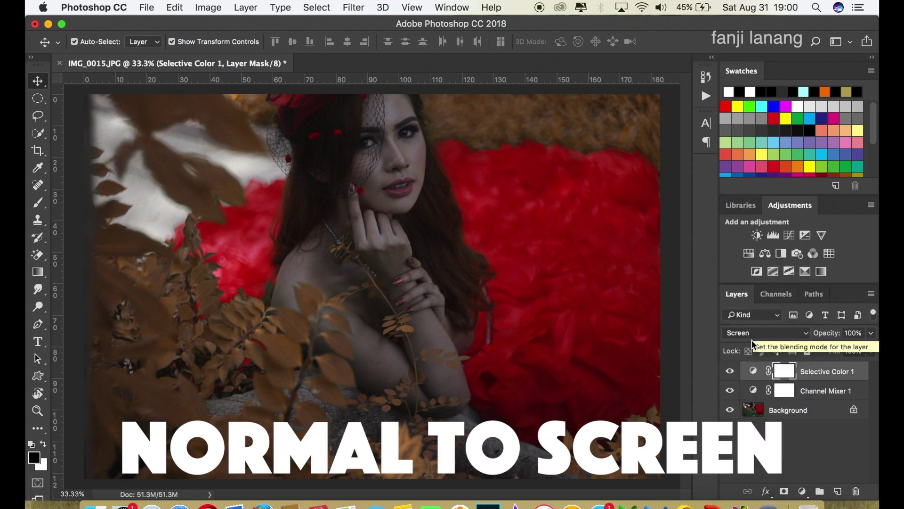
left_click(764, 330)
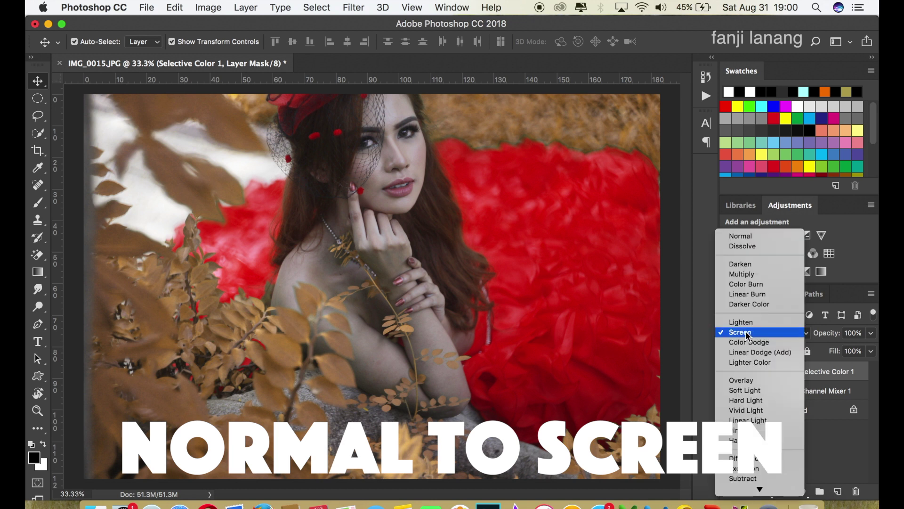
left_click(747, 333)
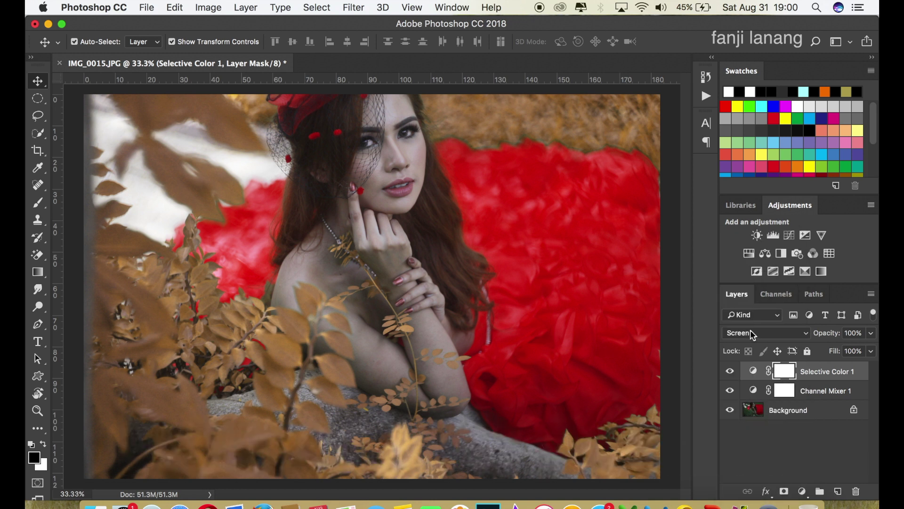
Add a second Selective Color layer with Yellows Cyan at -100, then compare before and after.
left_click(804, 491)
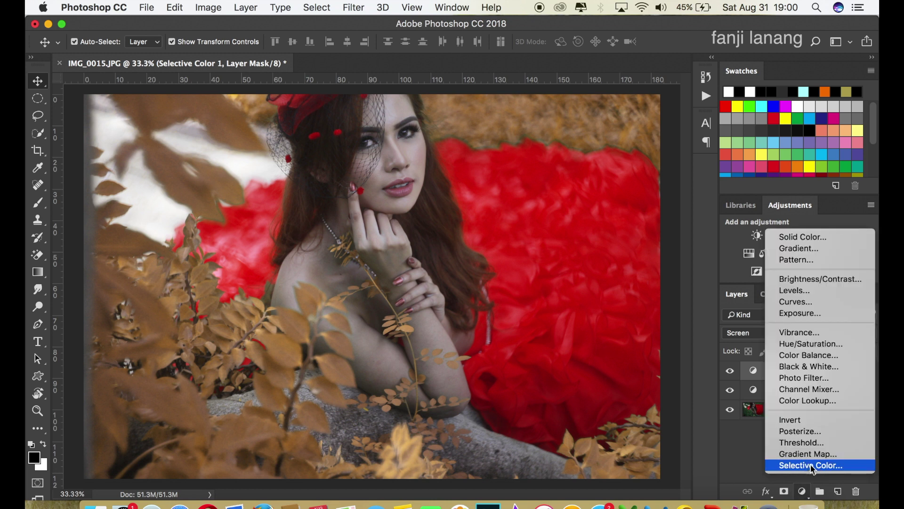
left_click(811, 466)
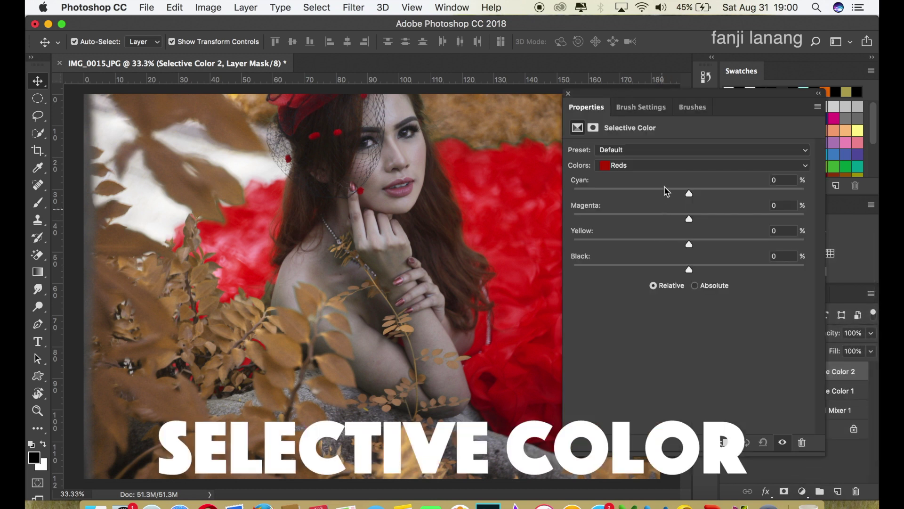
left_click(669, 163)
left_click(663, 175)
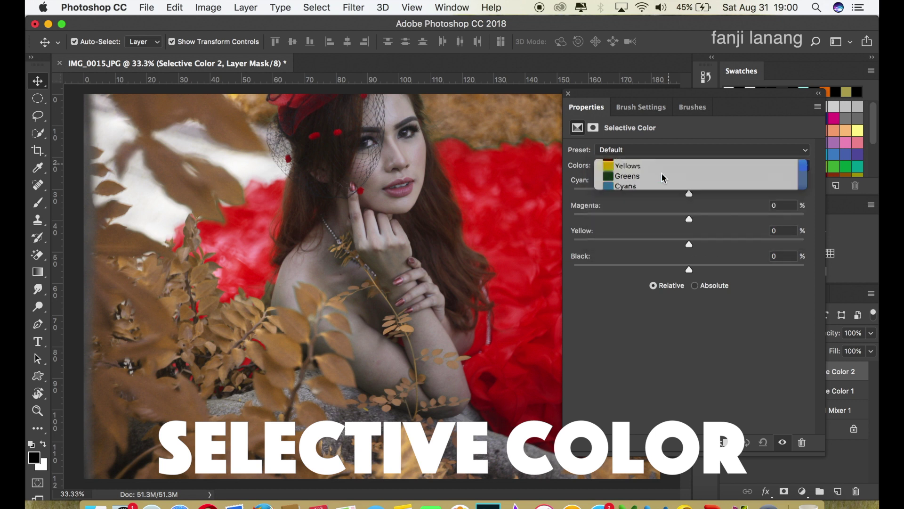
left_click_drag(689, 193, 546, 202)
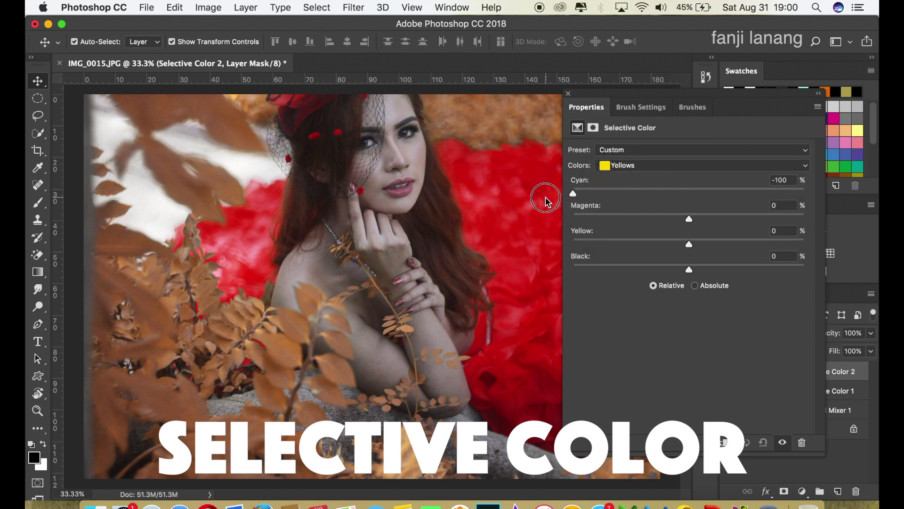
left_click(569, 95)
left_click(729, 371)
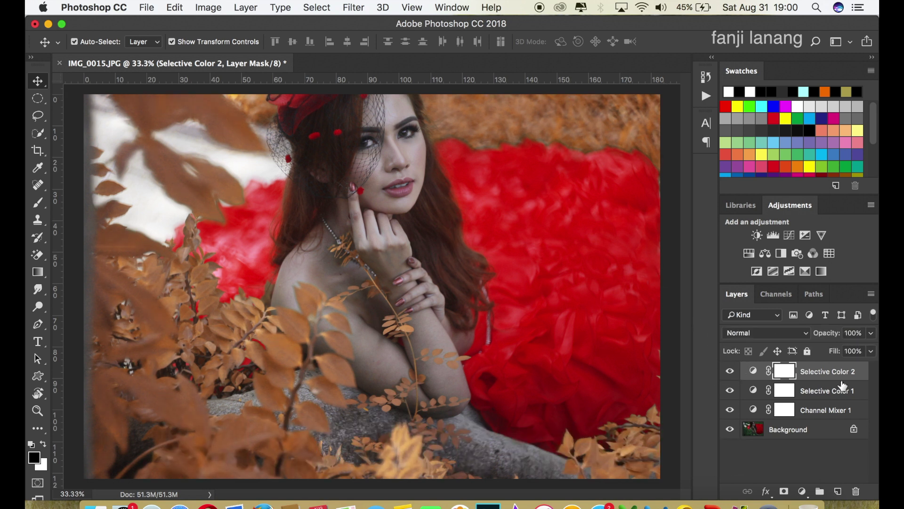
left_click(804, 492)
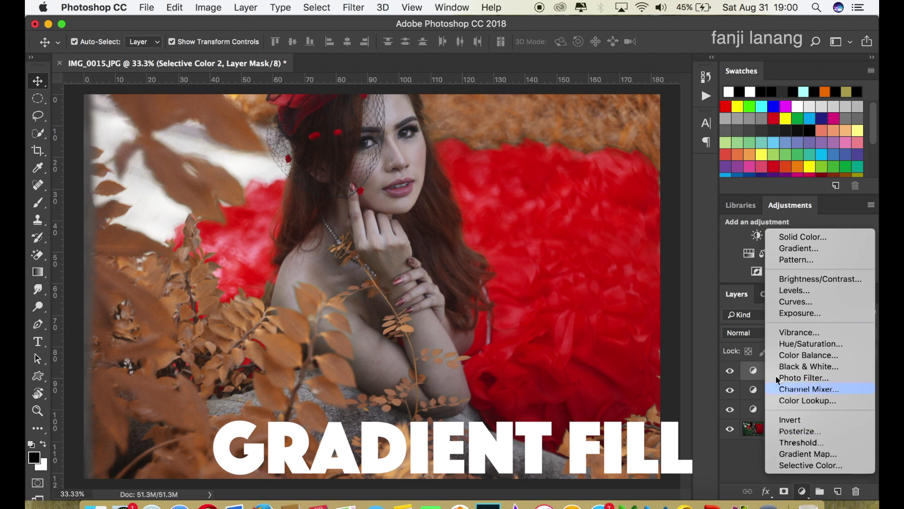
Add a reversed radial Gradient Fill and position the vignette toward the face.
left_click(826, 250)
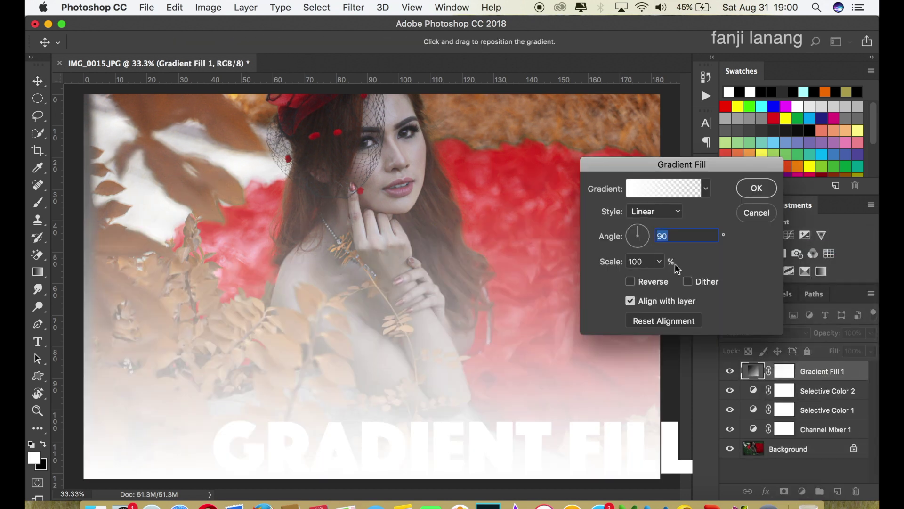
left_click(631, 282)
left_click(657, 211)
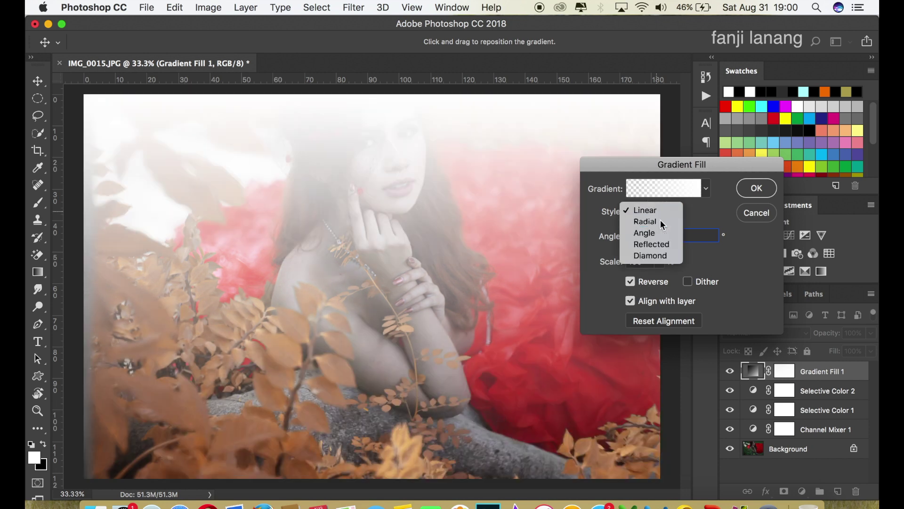
left_click(660, 220)
left_click_drag(431, 298, 406, 181)
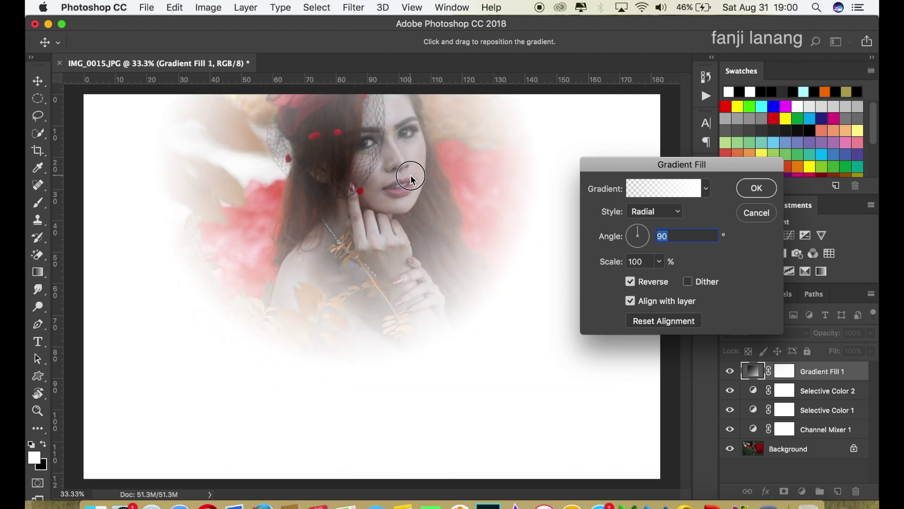
left_click_drag(407, 194, 408, 190)
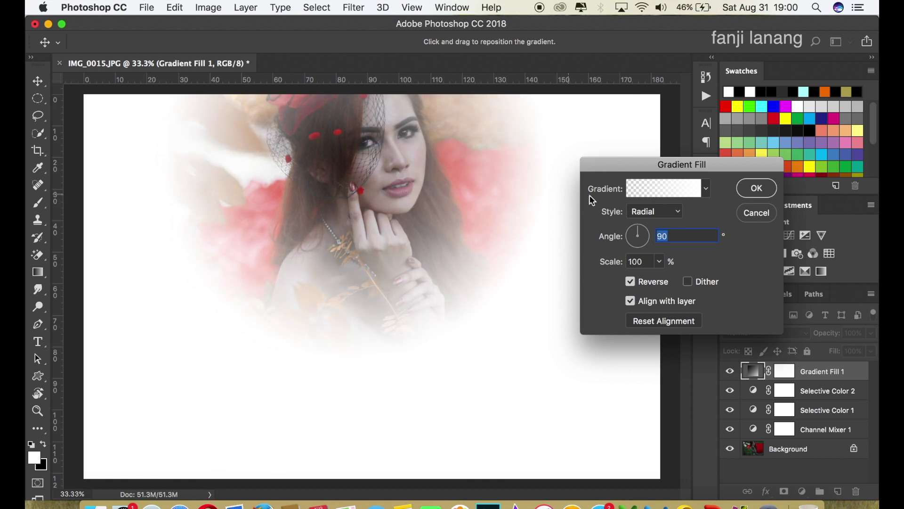
Use the transparent gradient preset with angle 31.43° and scale 155%, and confirm.
left_click(706, 190)
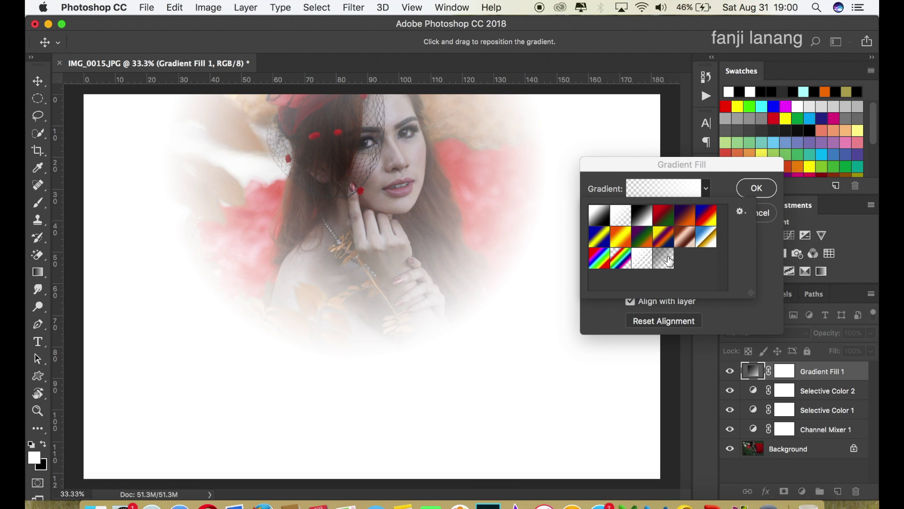
left_click(669, 259)
left_click(737, 173)
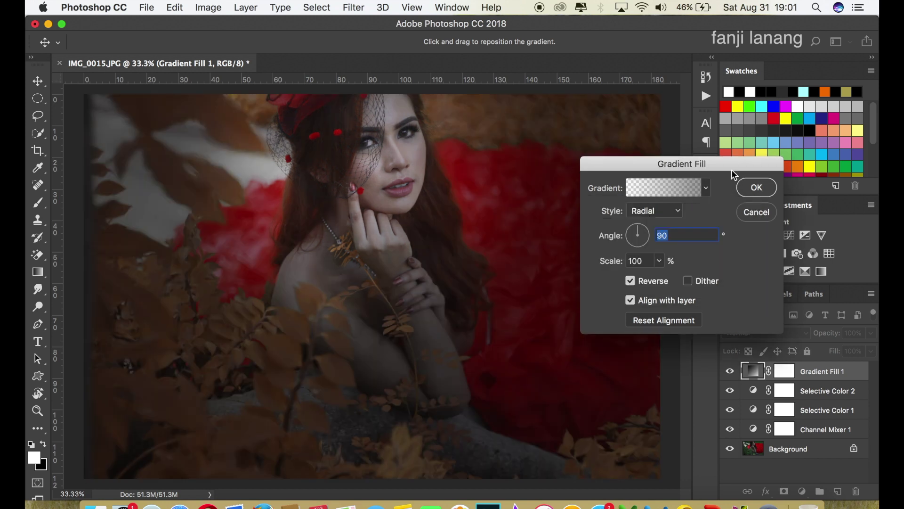
left_click(650, 228)
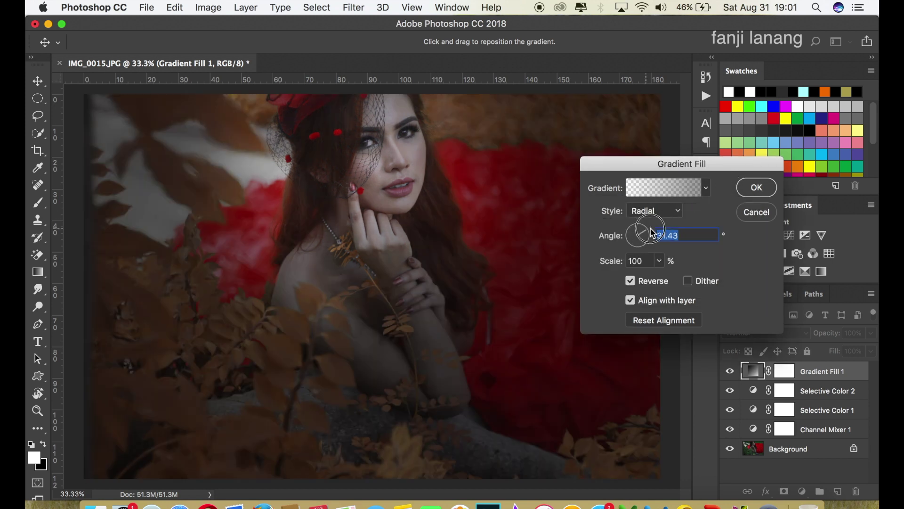
left_click(659, 260)
left_click_drag(660, 278, 663, 280)
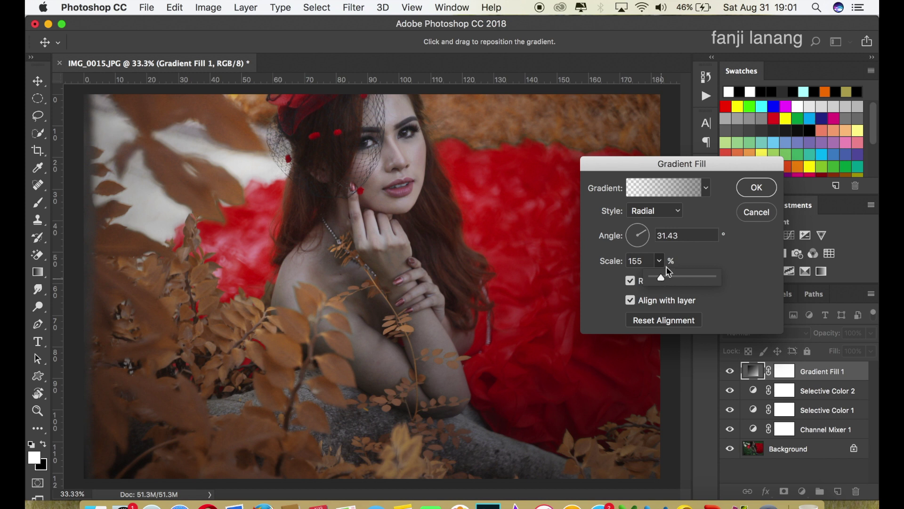
left_click(755, 188)
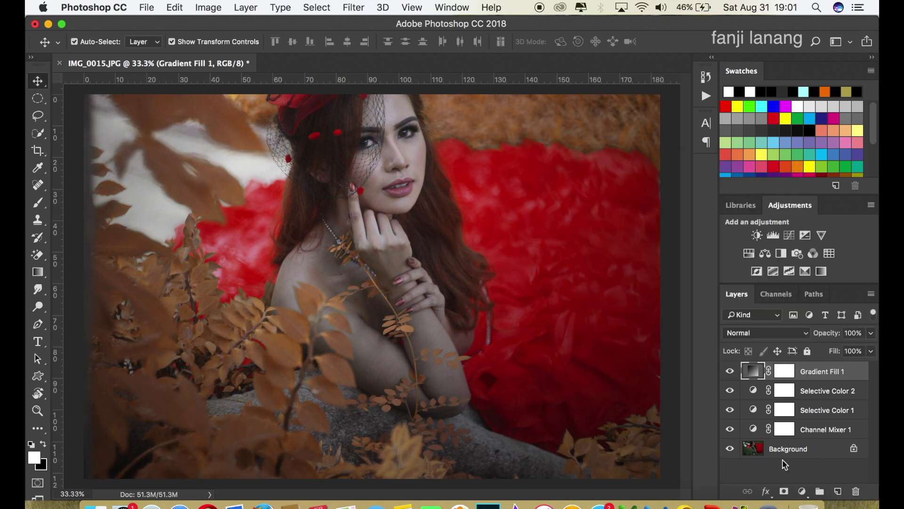
Add a Curves layer and pull the Red channel's highlight point down.
left_click(802, 491)
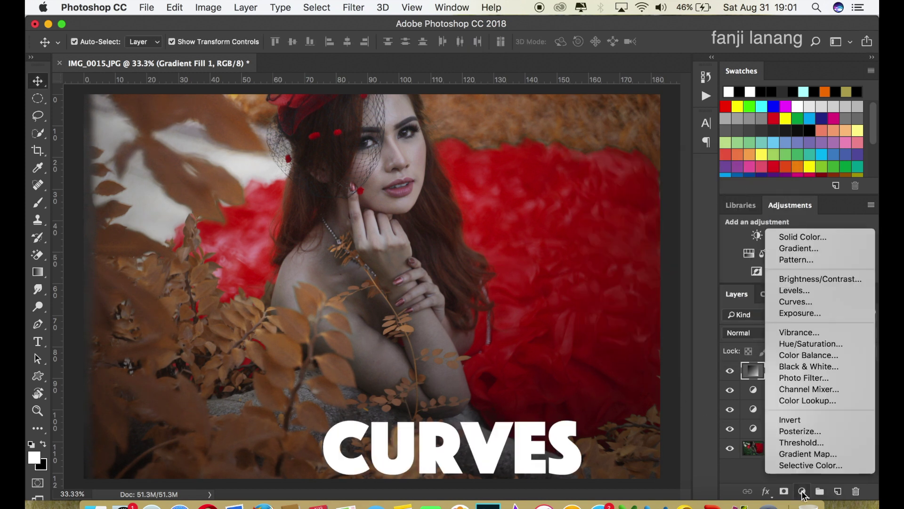
left_click(811, 303)
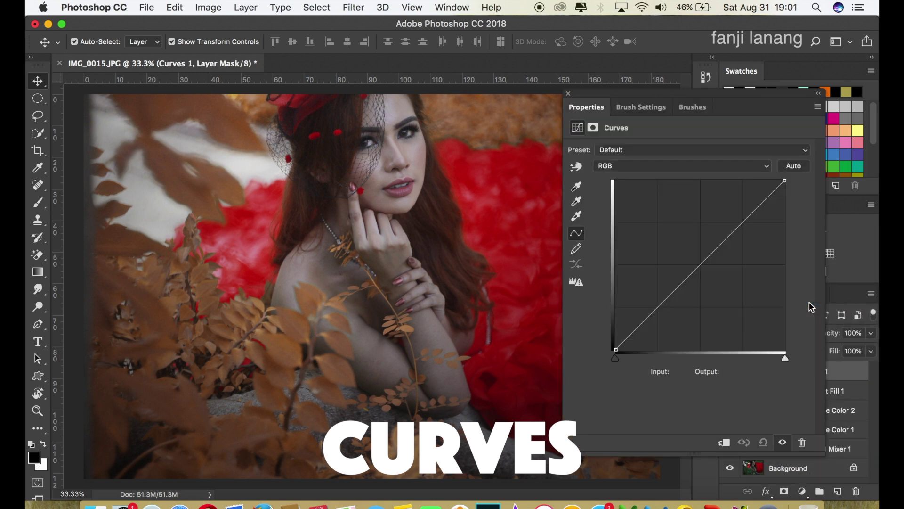
left_click(667, 165)
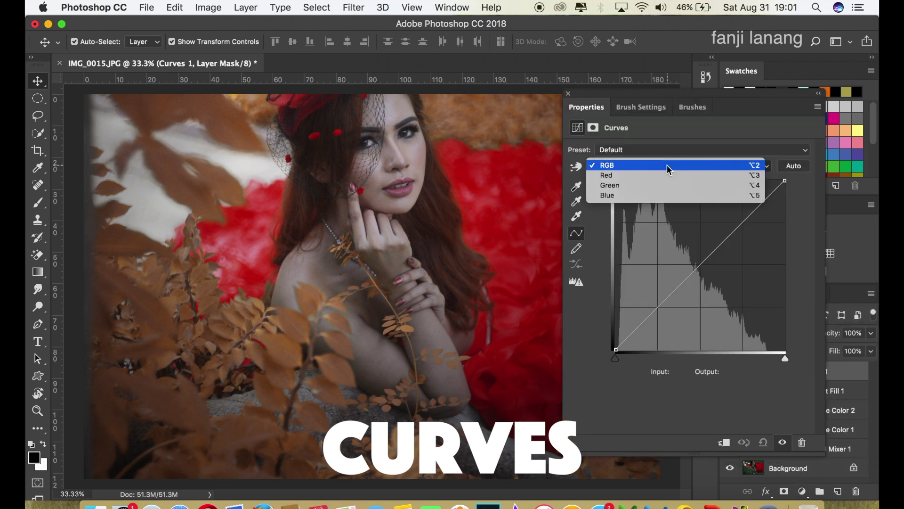
left_click(663, 175)
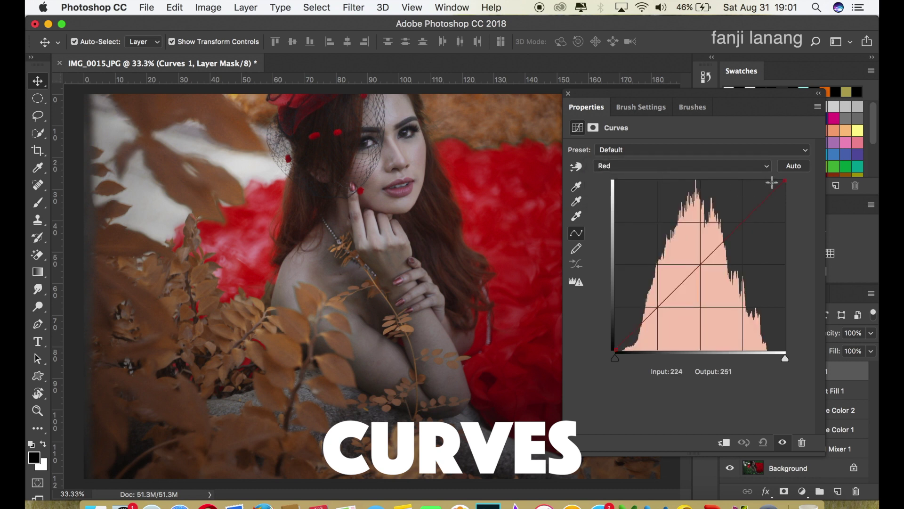
left_click_drag(786, 183, 805, 201)
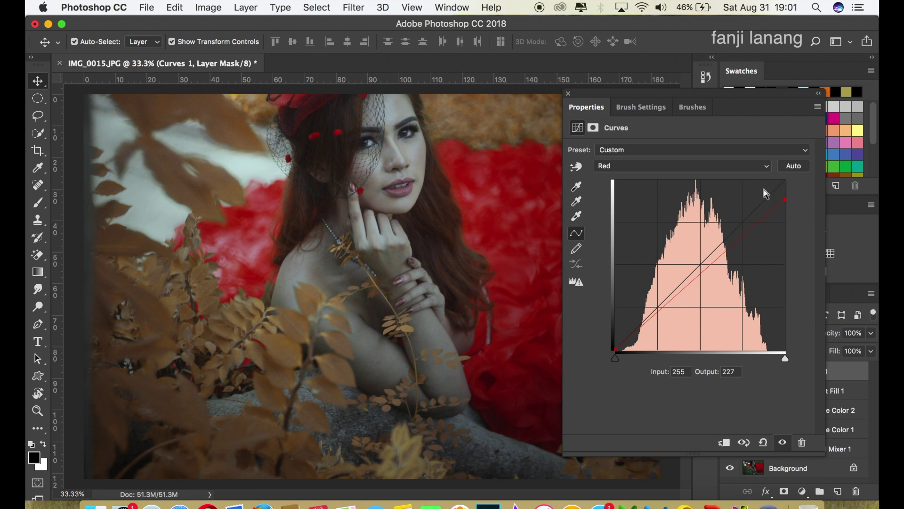
In the Green curve, move the black point right and the white point left.
left_click(735, 170)
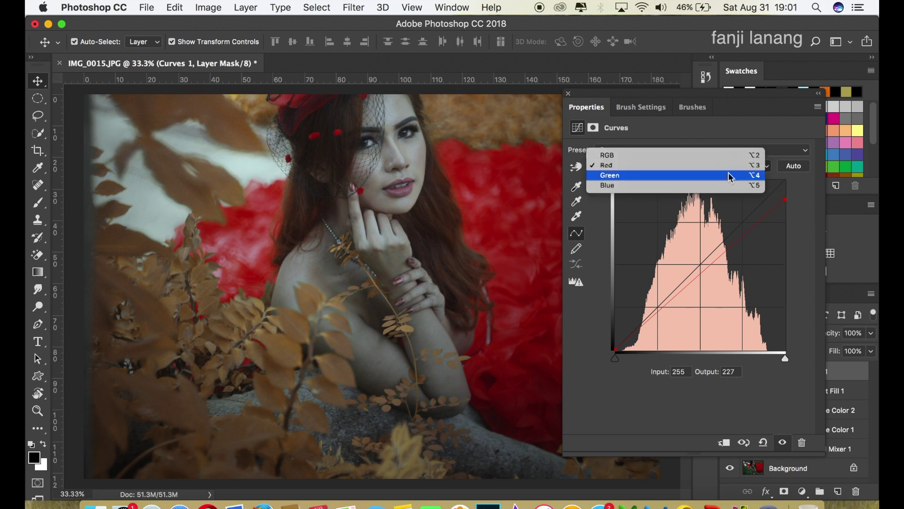
left_click(719, 178)
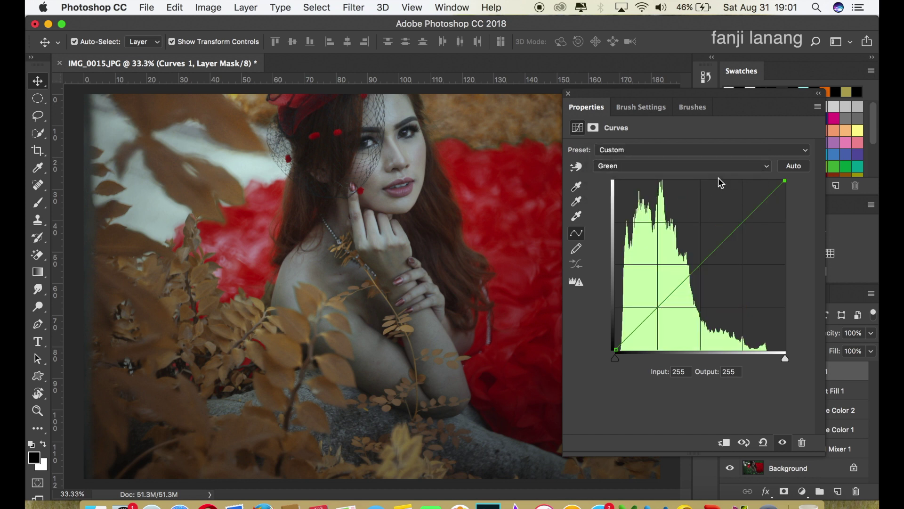
left_click_drag(616, 350, 631, 356)
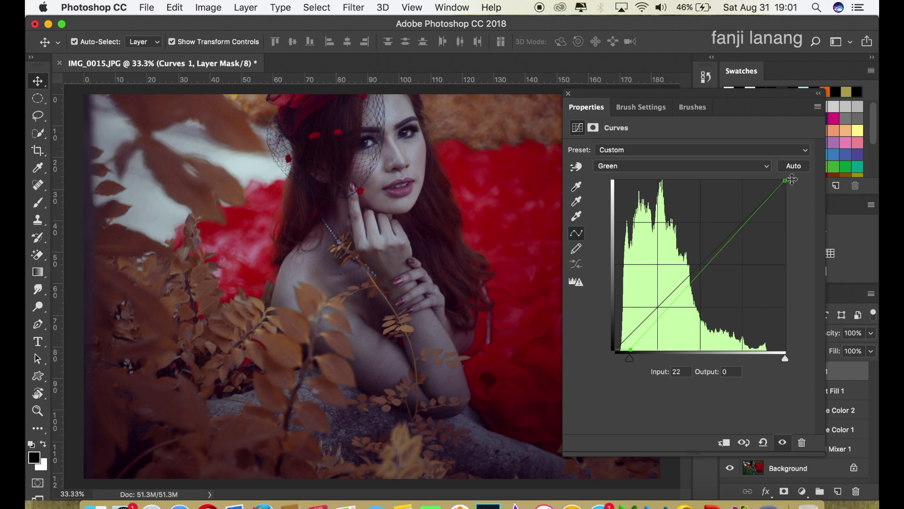
left_click_drag(785, 181, 771, 166)
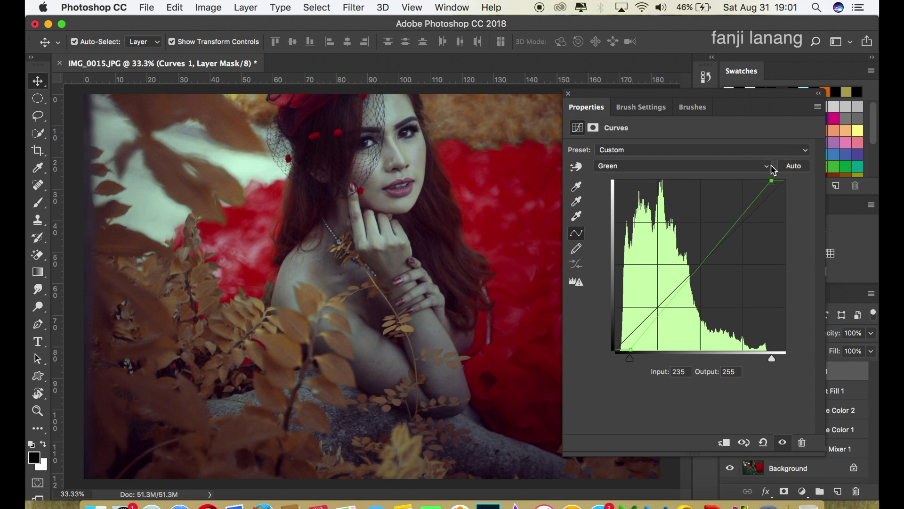
left_click(569, 94)
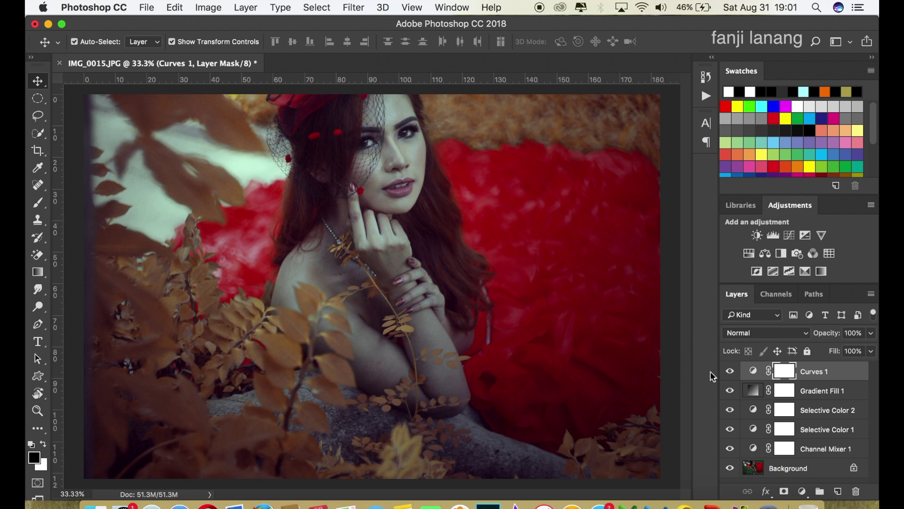
Add a Brightness/Contrast layer with Brightness 15 and Contrast 5.
left_click(804, 489)
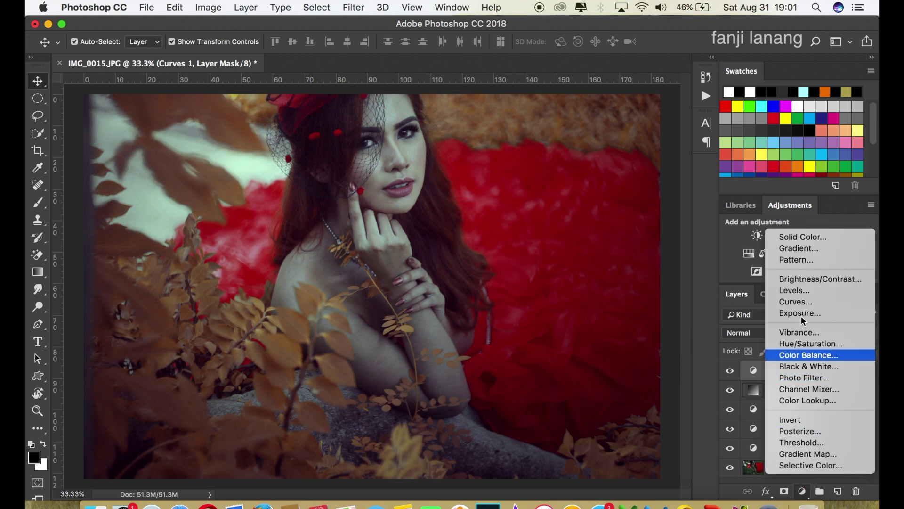
left_click(816, 279)
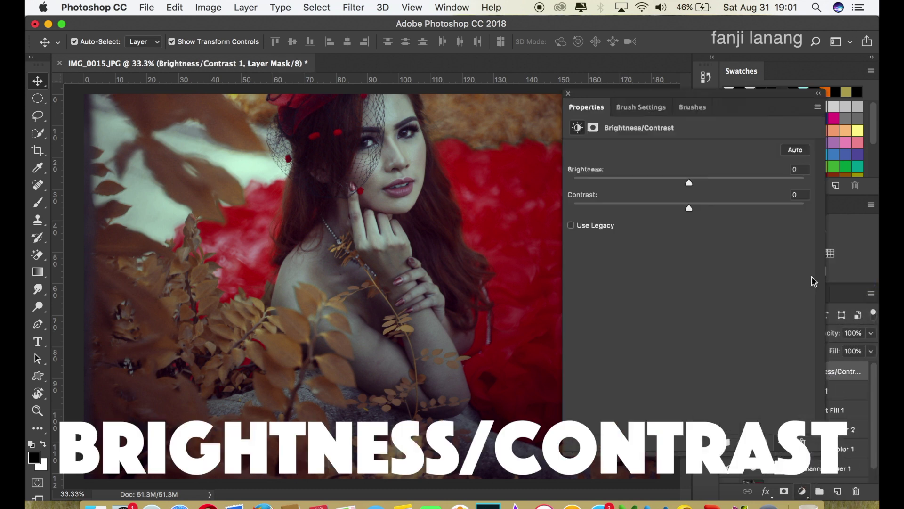
left_click(784, 169)
type("15")
left_click(788, 194)
type("5")
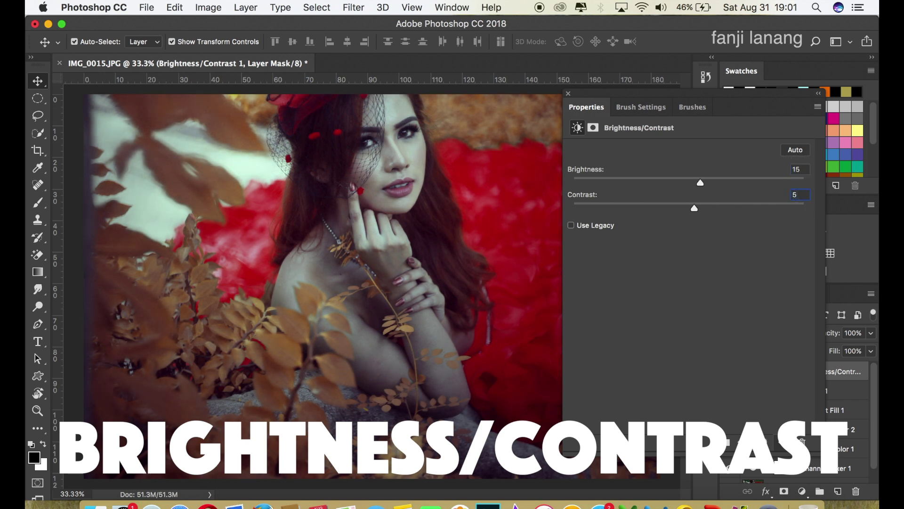
left_click(568, 95)
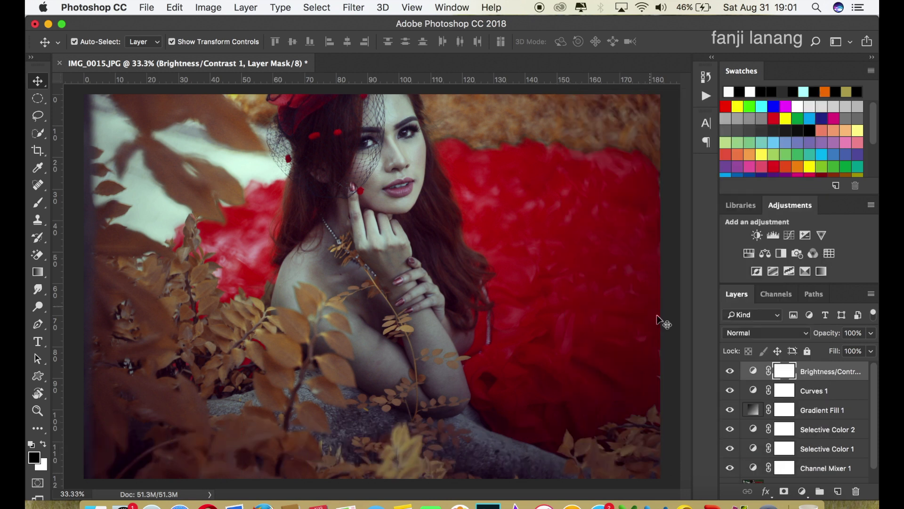
left_click(802, 491)
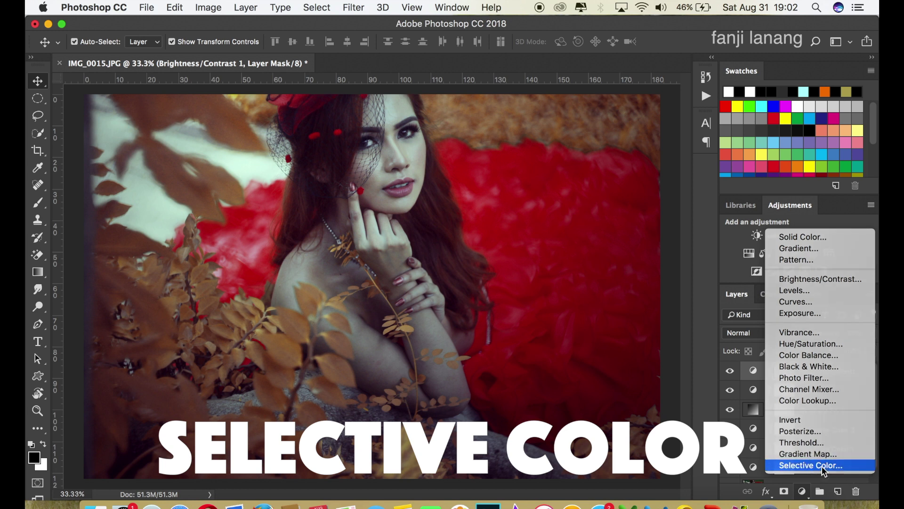
Add a Selective Color layer with the Blacks range's Black set to 10%.
left_click(821, 465)
left_click(663, 166)
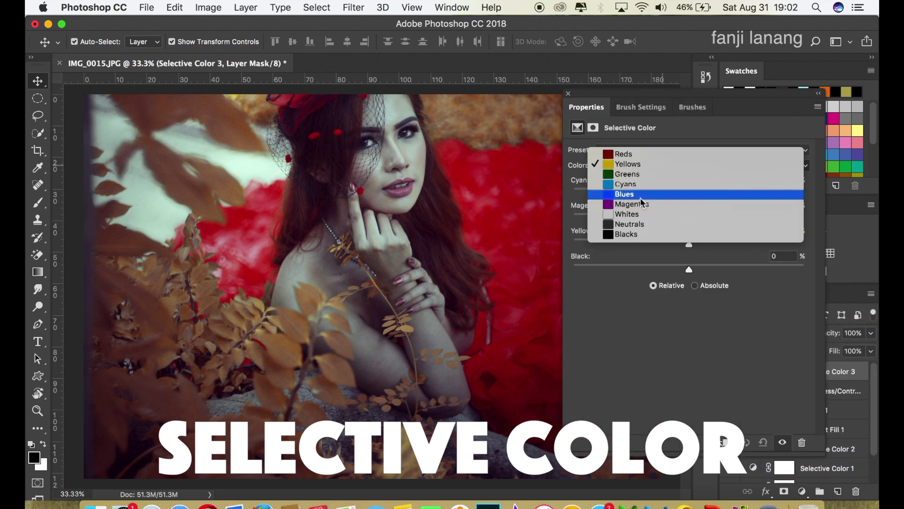
left_click(627, 237)
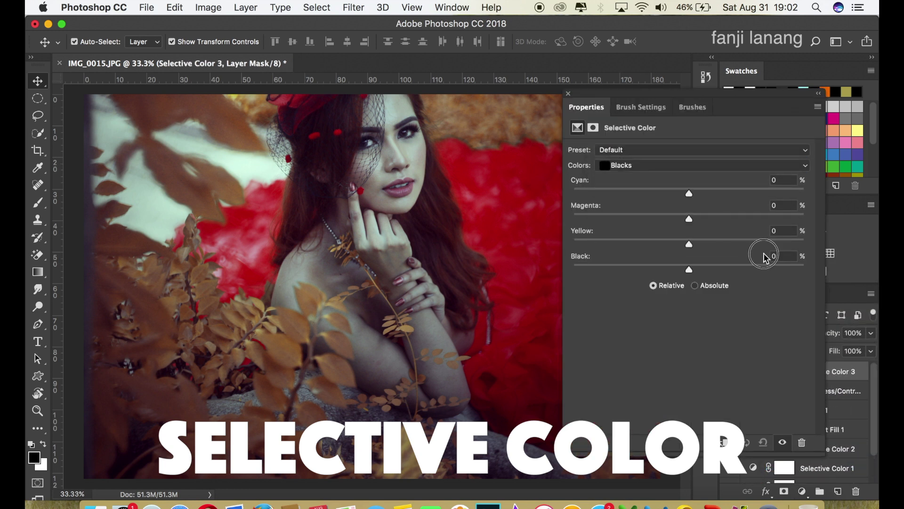
double_click(775, 255)
type("1")
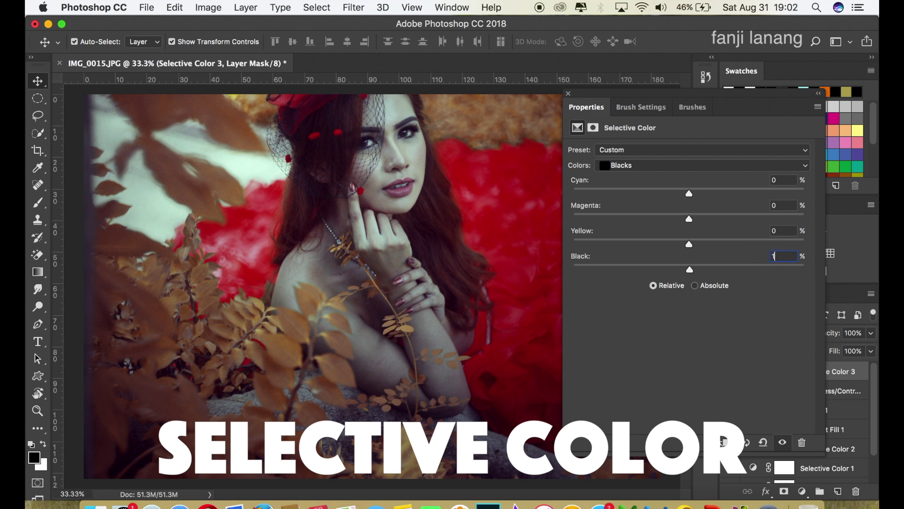
type("0")
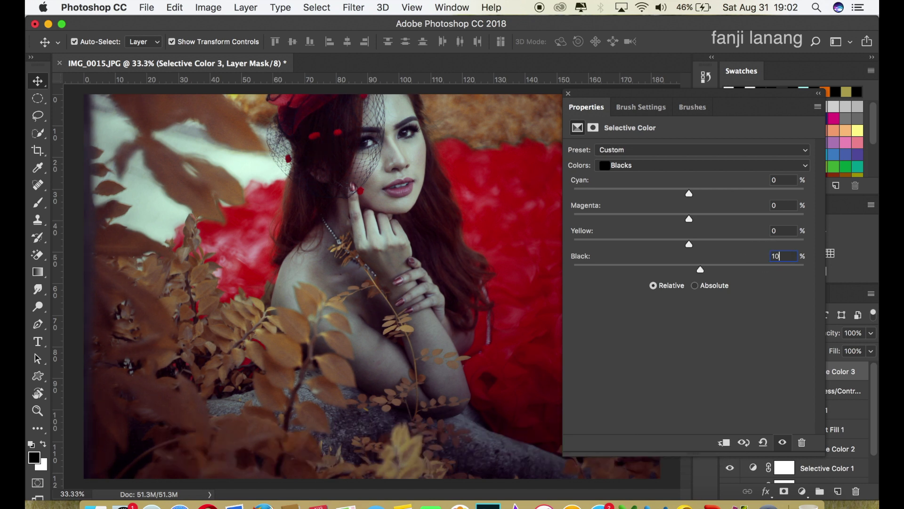
left_click(569, 93)
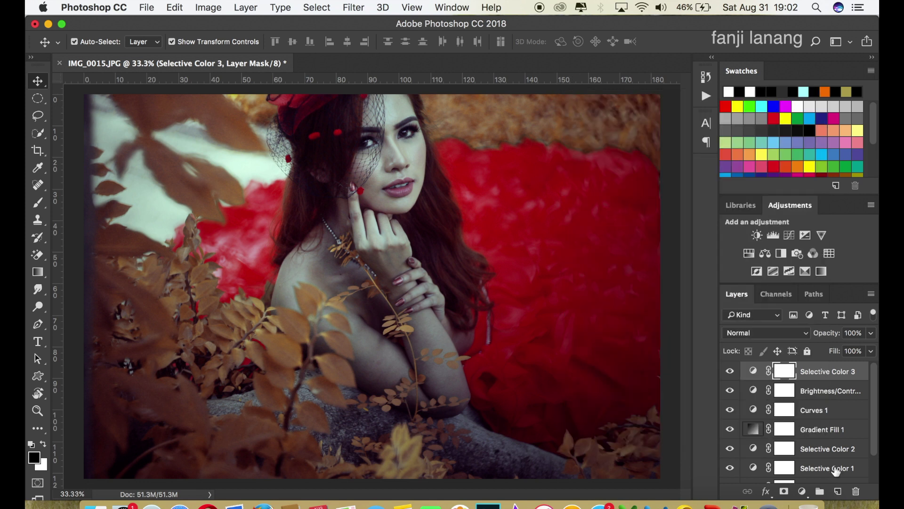
On a new layer, stamp the white signature brush preset near the bottom of the photo.
left_click(837, 493)
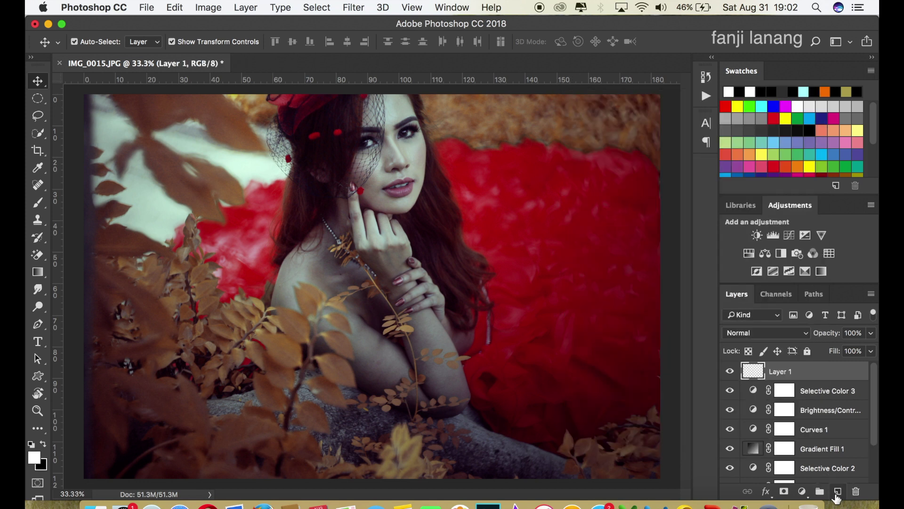
left_click(38, 202)
left_click(95, 45)
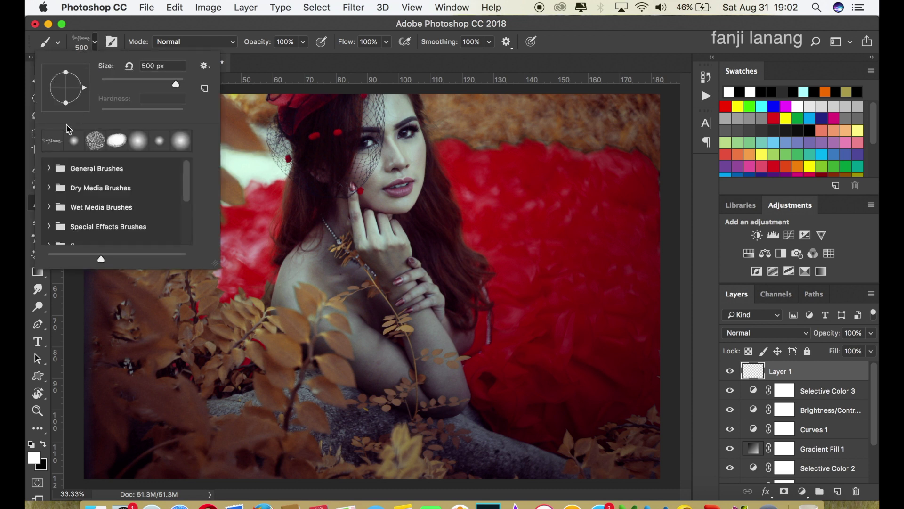
left_click(561, 49)
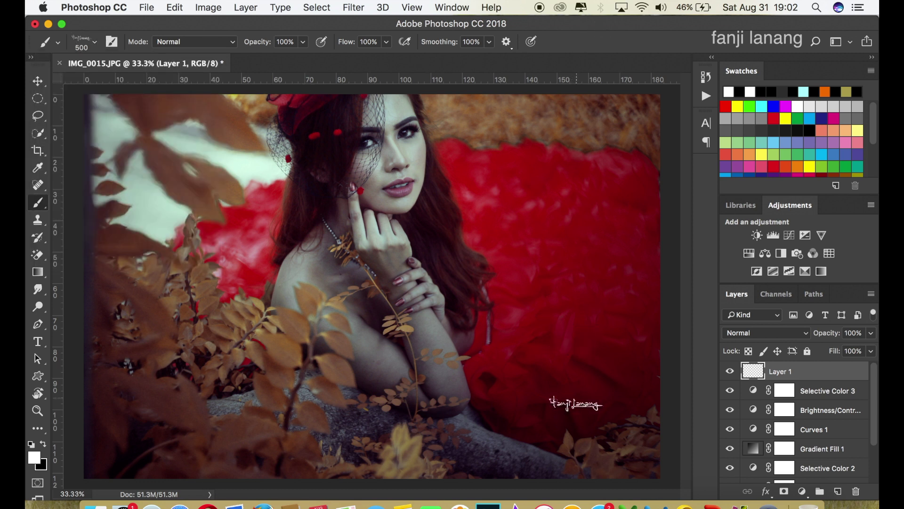
left_click(134, 451)
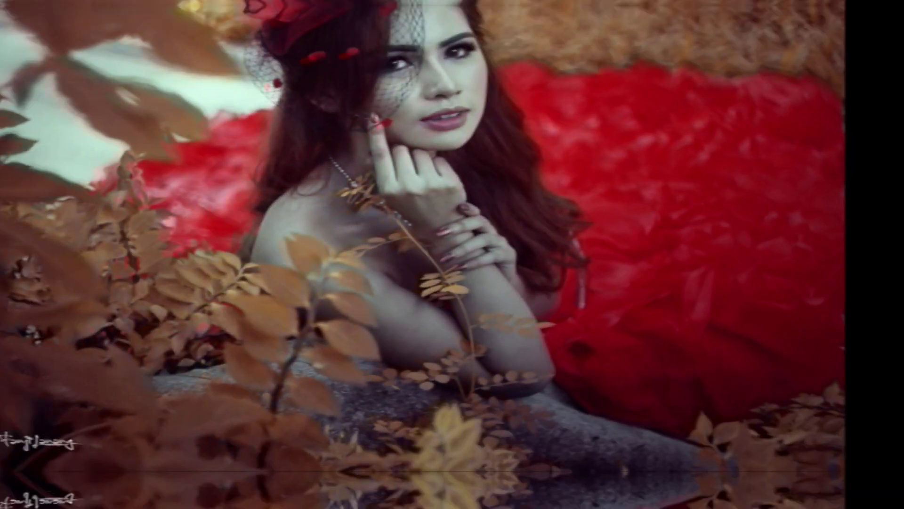